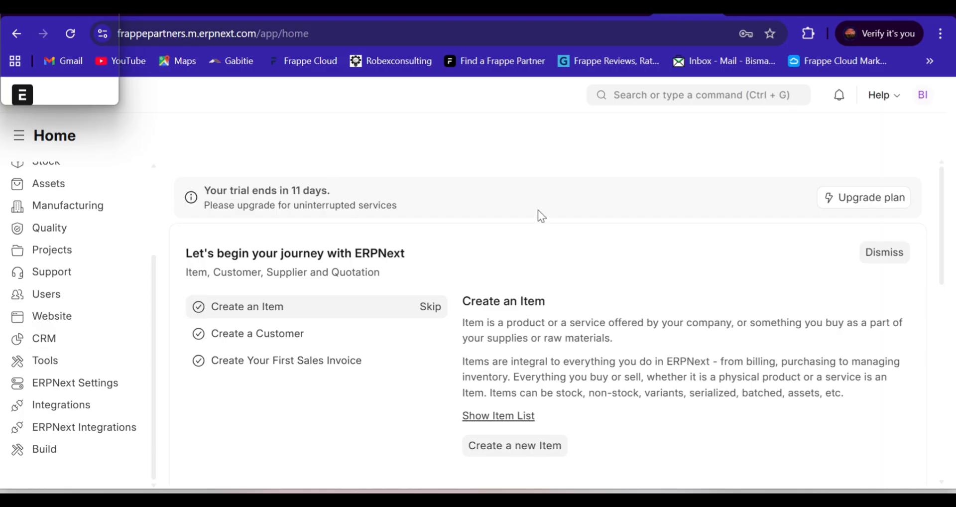
Step: Open the Email Account list from ERPNext Settings and start a new email account
{"action": "left_click_drag", "start_coordinate": [155, 343], "coordinate": [169, 243]}
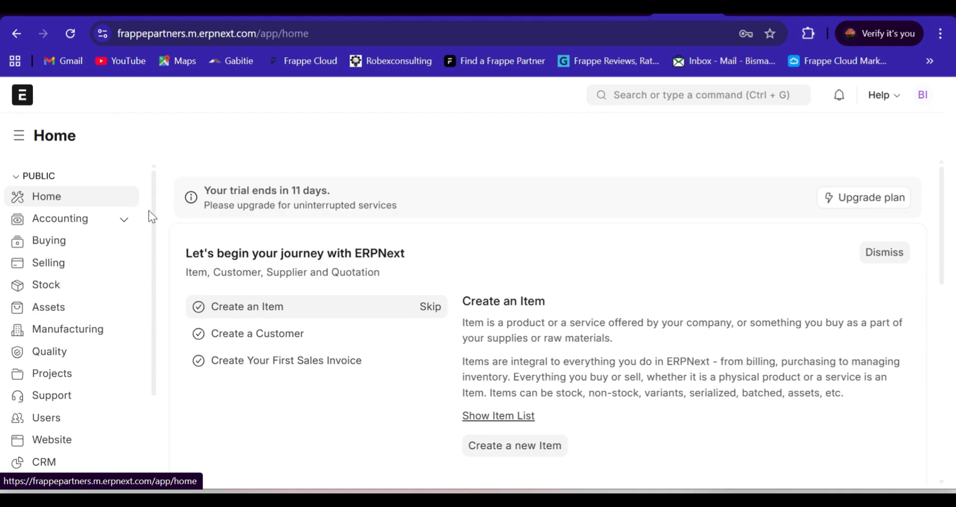
{"action": "left_click_drag", "start_coordinate": [156, 221], "coordinate": [164, 304]}
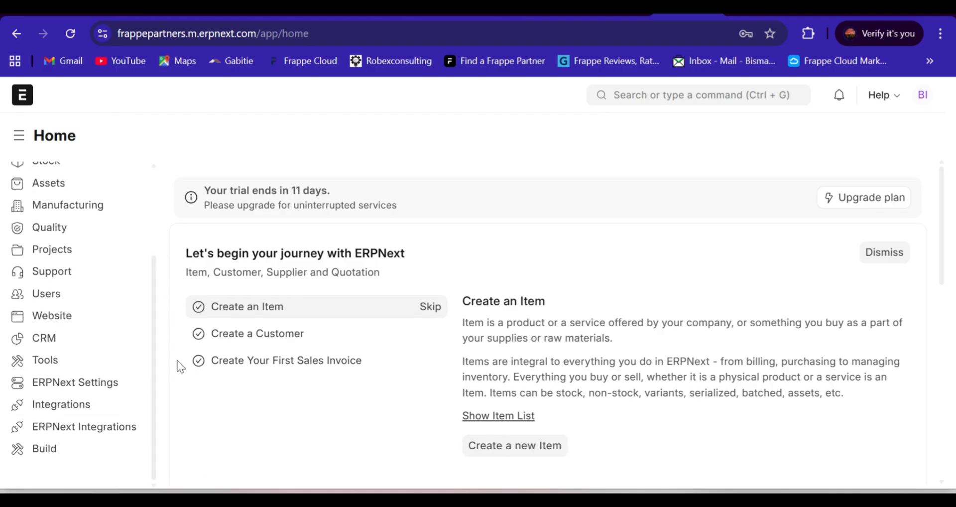
{"action": "left_click", "coordinate": [60, 388]}
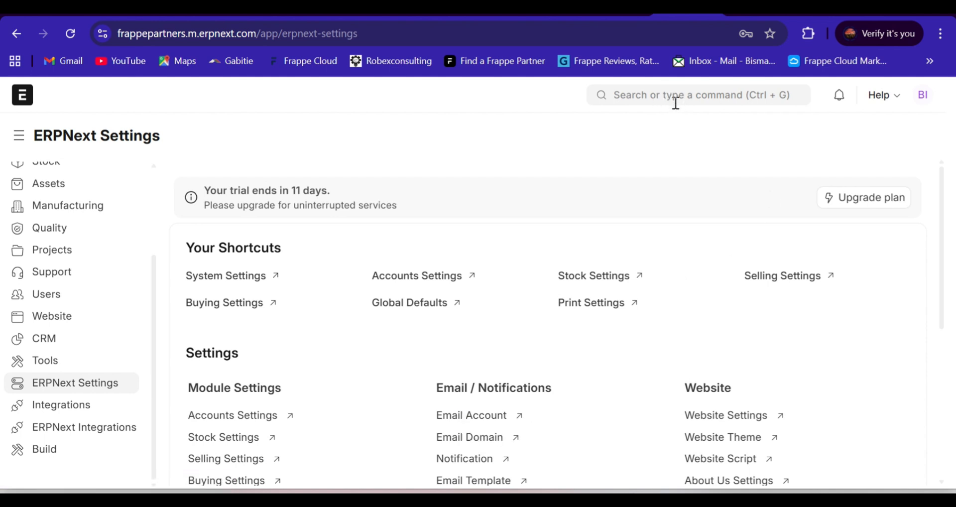
{"action": "left_click", "coordinate": [465, 418]}
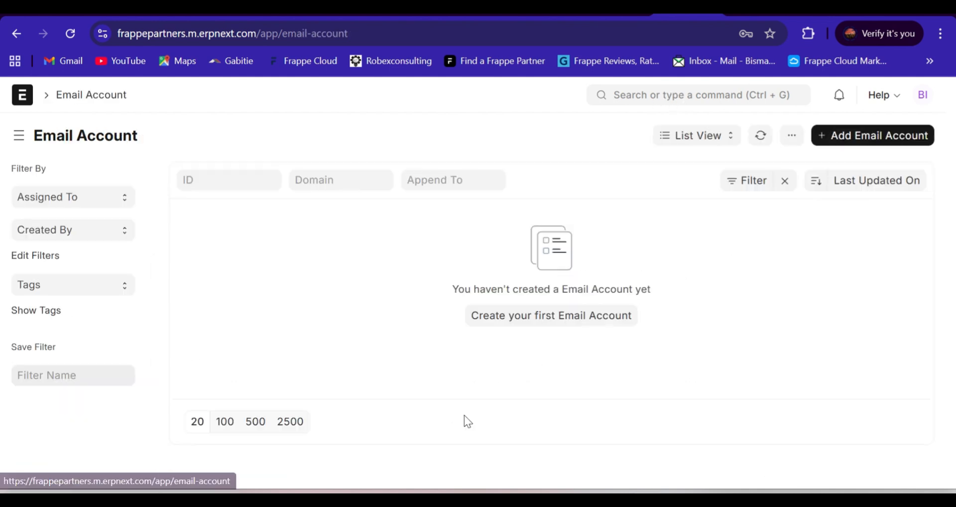
{"action": "left_click", "coordinate": [843, 144]}
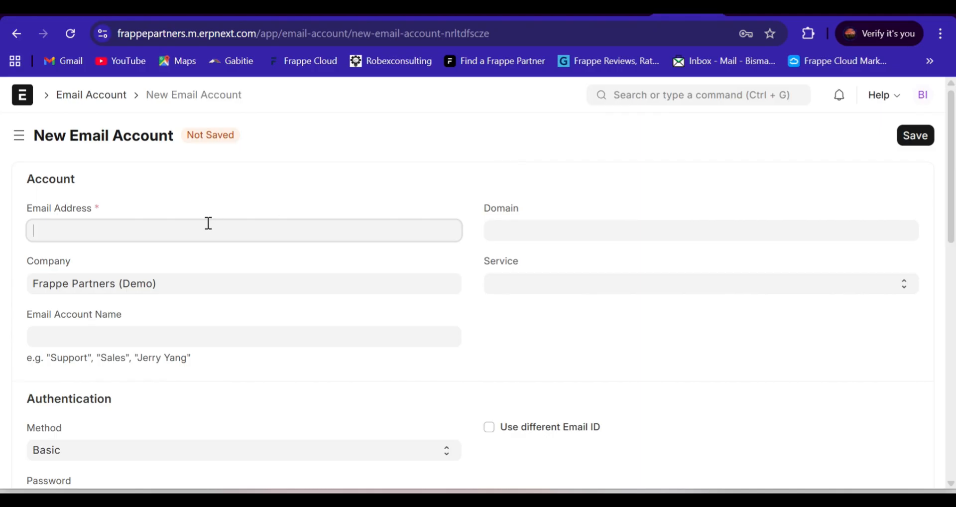
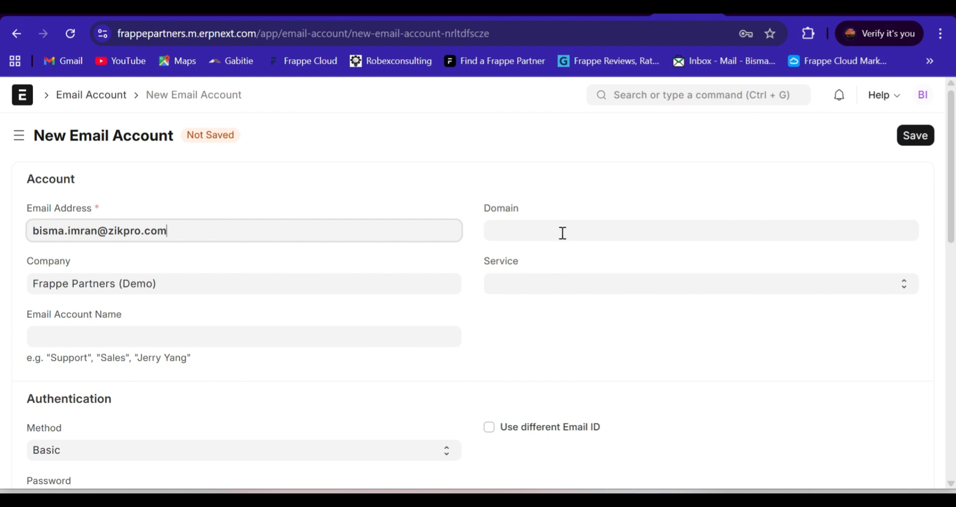
Step: Enter the account's email address and save the new email account record
{"action": "scroll", "coordinate": [120, 253], "scroll_direction": "down", "scroll_amount": 2}
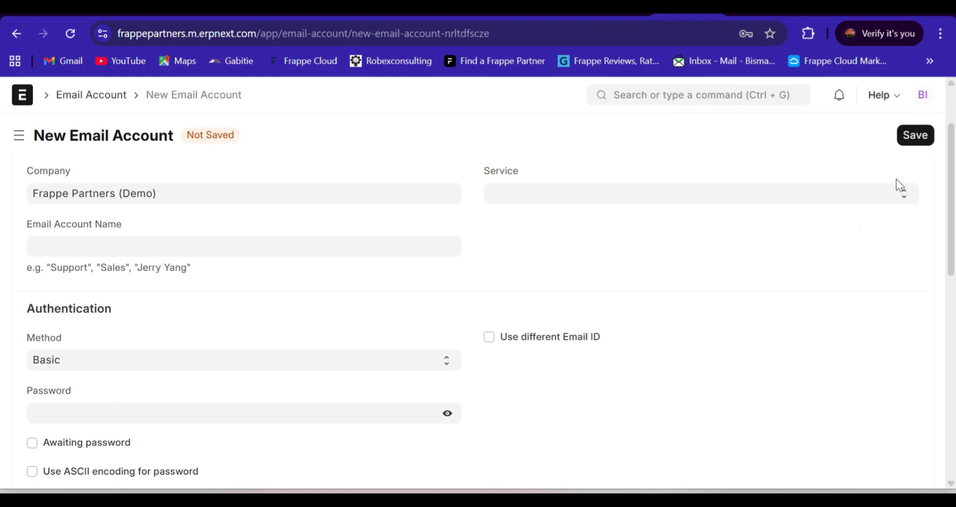
{"action": "mouse_move", "coordinate": [953, 231]}
{"action": "left_mouse_down"}
{"action": "mouse_move", "coordinate": [950, 432]}
{"action": "mouse_move", "coordinate": [941, 194]}
{"action": "left_mouse_up"}
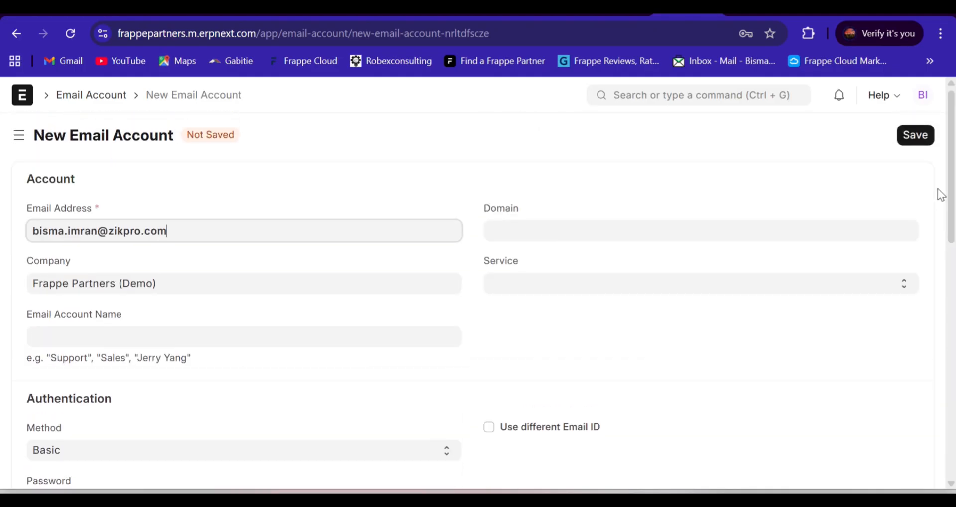
{"action": "left_click", "coordinate": [916, 137]}
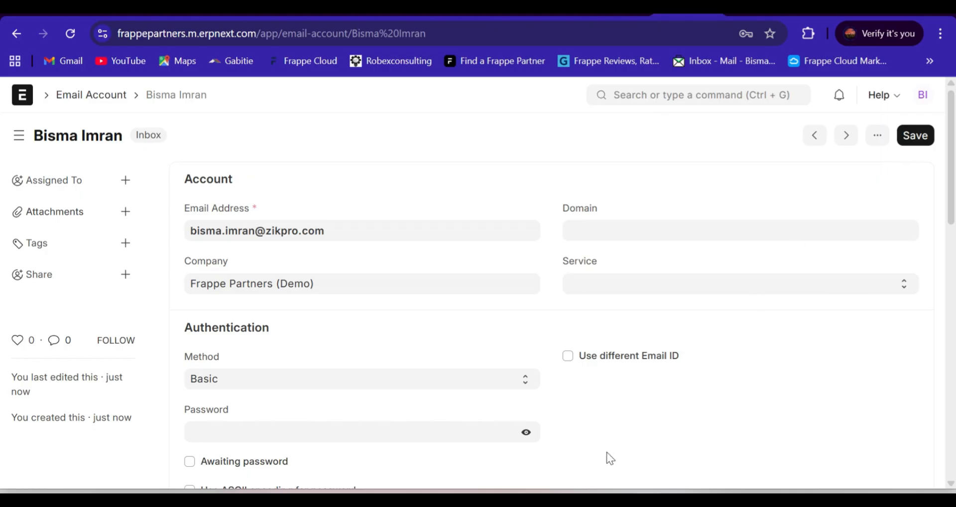
Step: Enable incoming mail in the account's Incoming (POP/IMAP) Settings
{"action": "scroll", "coordinate": [604, 463], "scroll_direction": "down", "scroll_amount": 3}
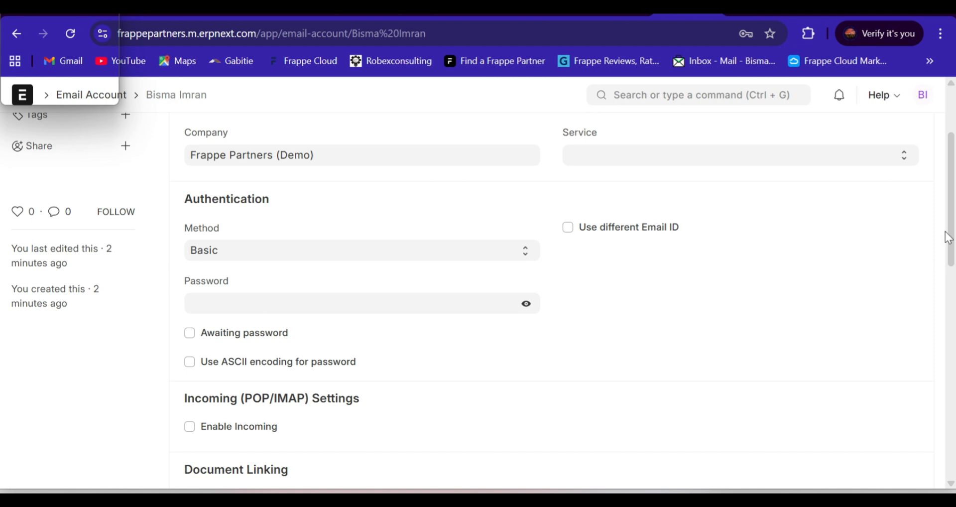
{"action": "scroll", "coordinate": [953, 226], "scroll_direction": "down", "scroll_amount": 2}
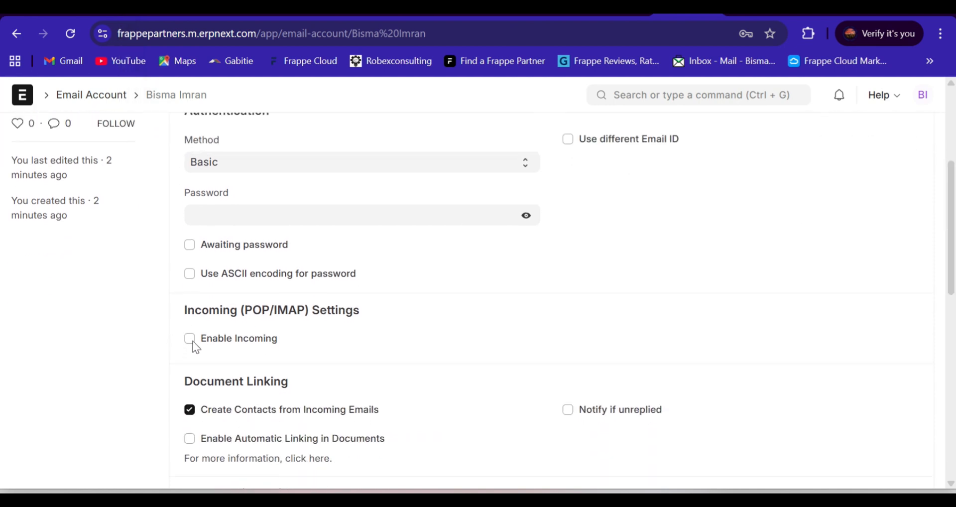
{"action": "left_click", "coordinate": [193, 340]}
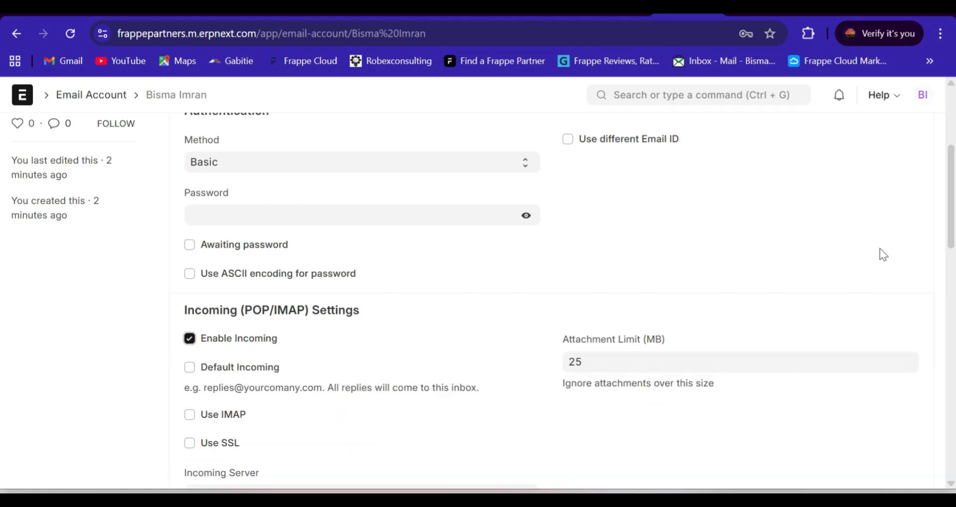
Step: Enable outgoing mail with TLS in the account's Outgoing (SMTP) Settings
{"action": "scroll", "coordinate": [478, 299], "scroll_direction": "down", "scroll_amount": 4}
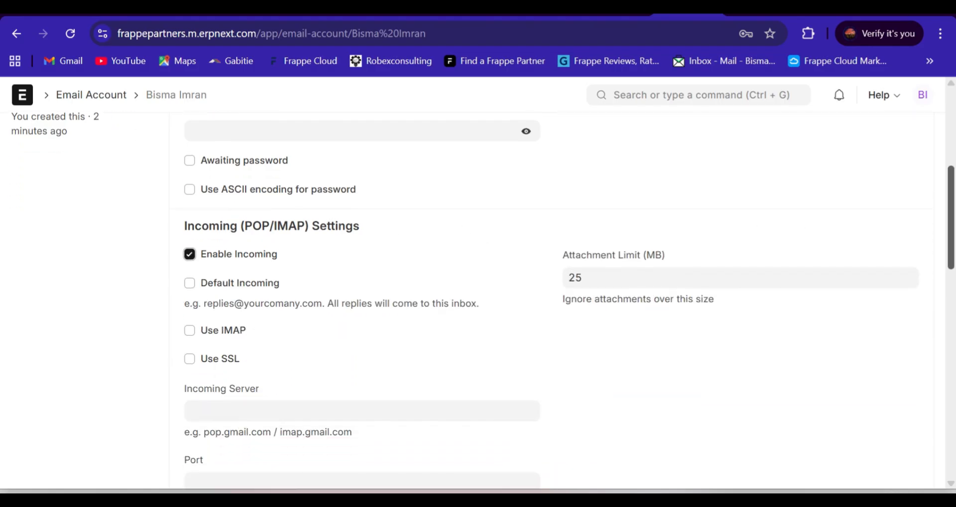
{"action": "scroll", "coordinate": [310, 227], "scroll_direction": "down", "scroll_amount": 1}
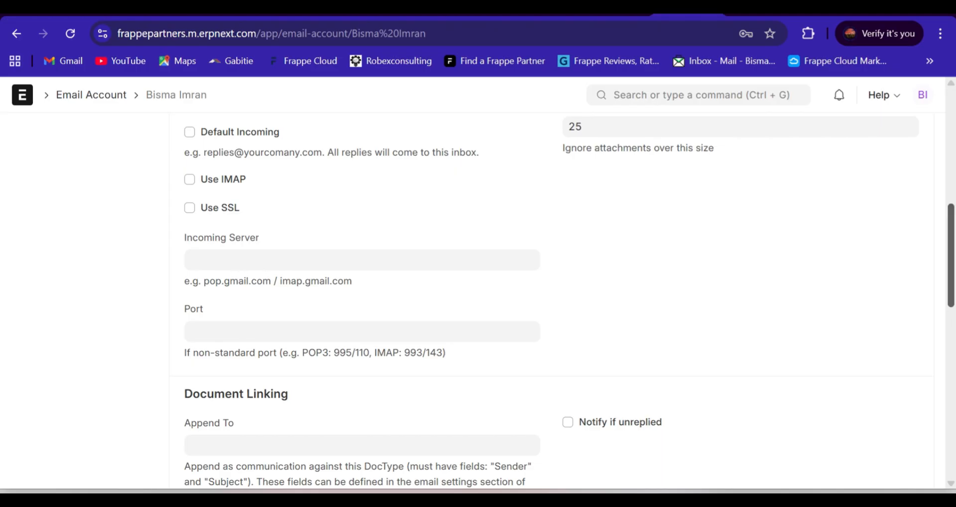
{"action": "scroll", "coordinate": [570, 301], "scroll_direction": "down", "scroll_amount": 1}
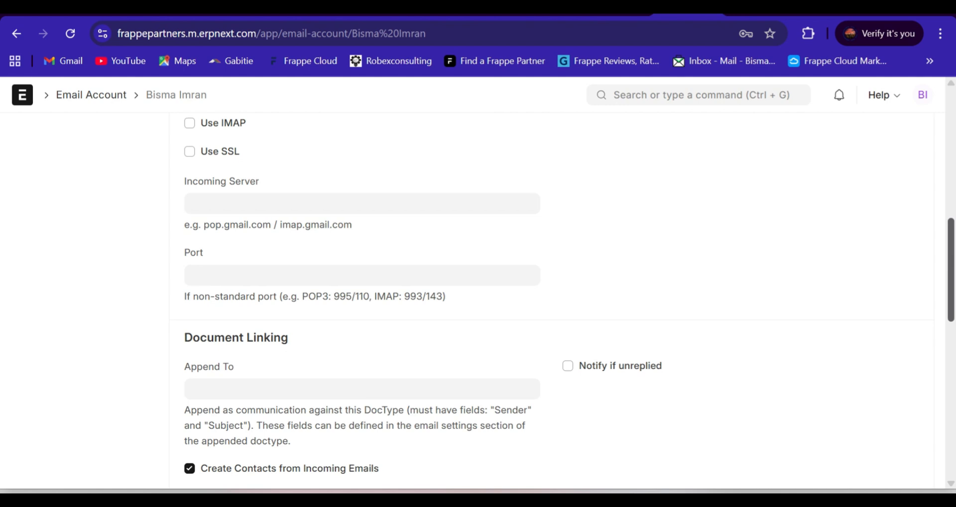
{"action": "scroll", "coordinate": [867, 316], "scroll_direction": "up", "scroll_amount": 1}
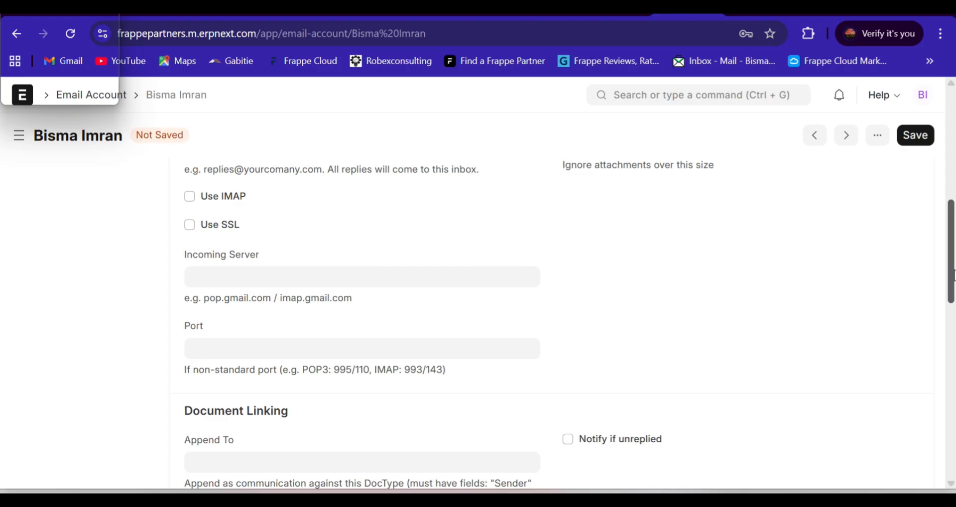
{"action": "left_click_drag", "start_coordinate": [954, 270], "coordinate": [952, 351]}
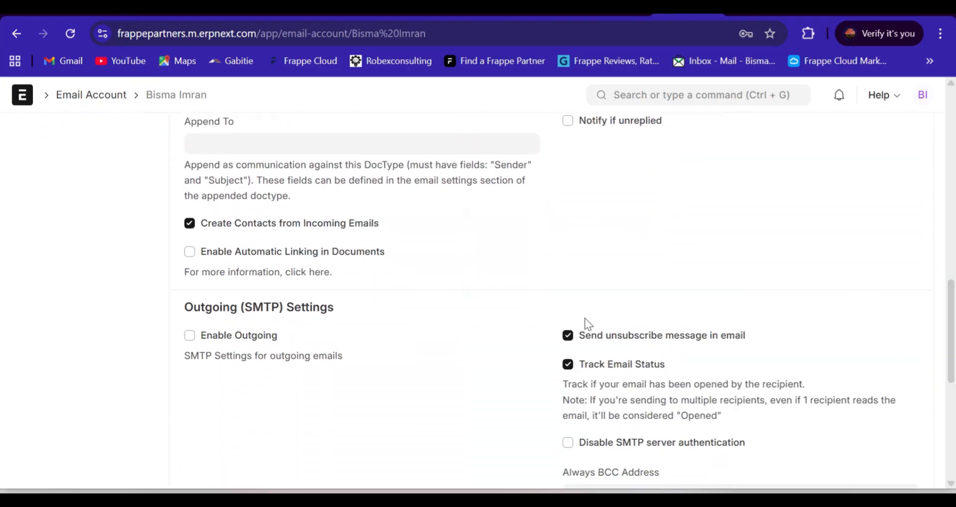
{"action": "left_click", "coordinate": [189, 336]}
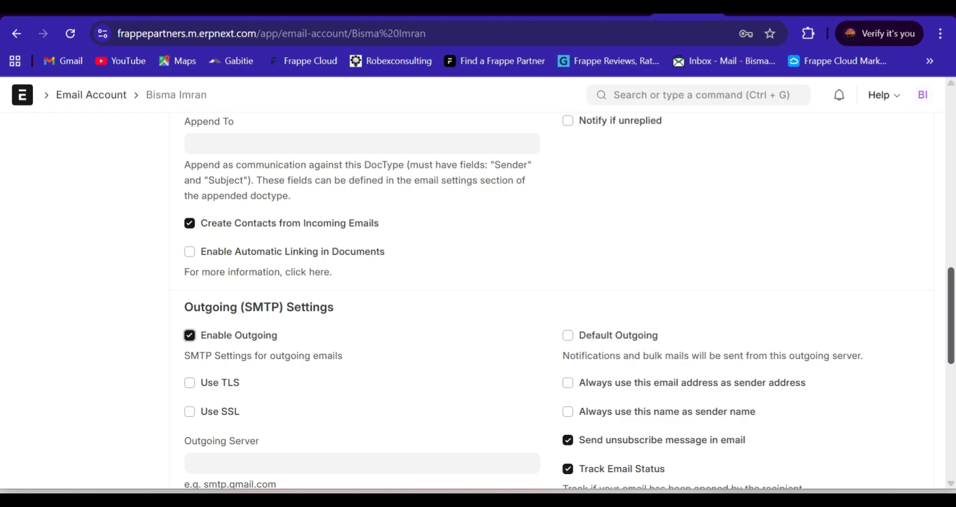
{"action": "scroll", "coordinate": [951, 313], "scroll_direction": "down", "scroll_amount": 4}
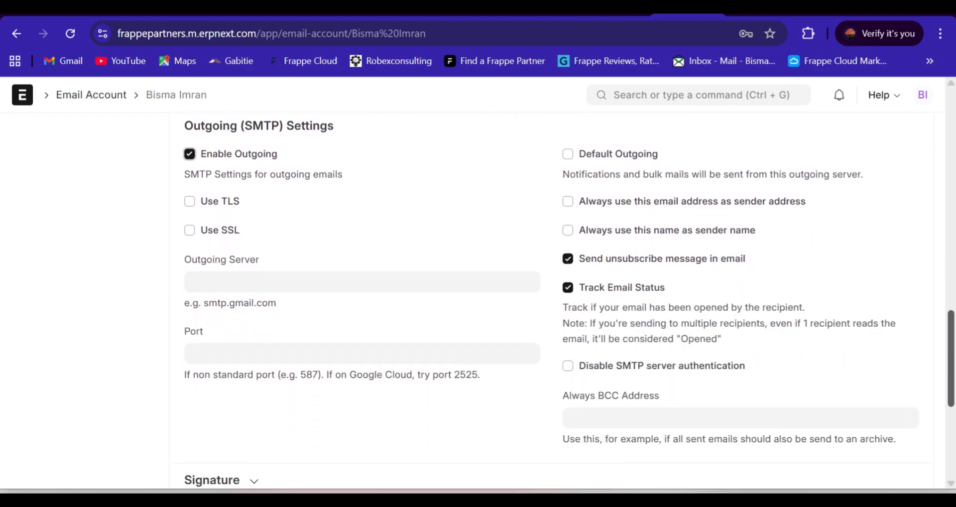
{"action": "scroll", "coordinate": [951, 344], "scroll_direction": "up", "scroll_amount": 2}
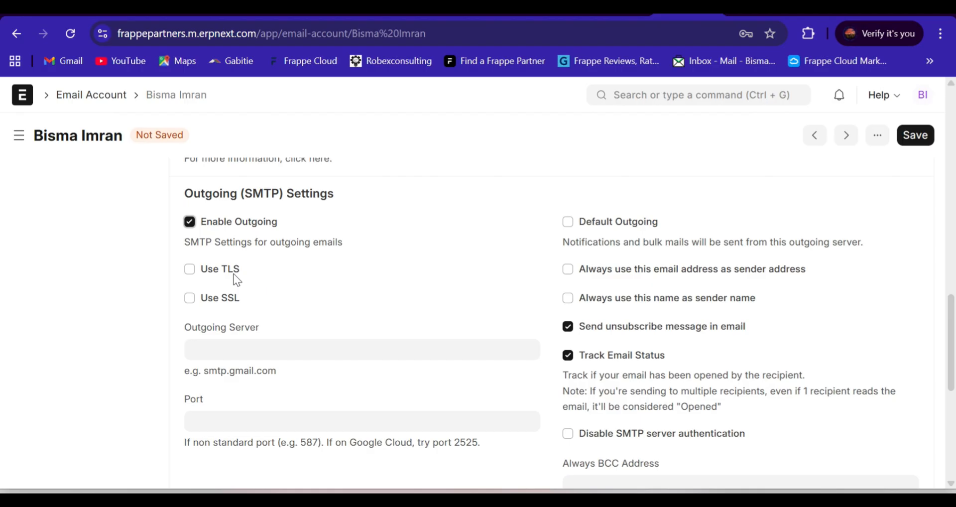
{"action": "left_click", "coordinate": [190, 269]}
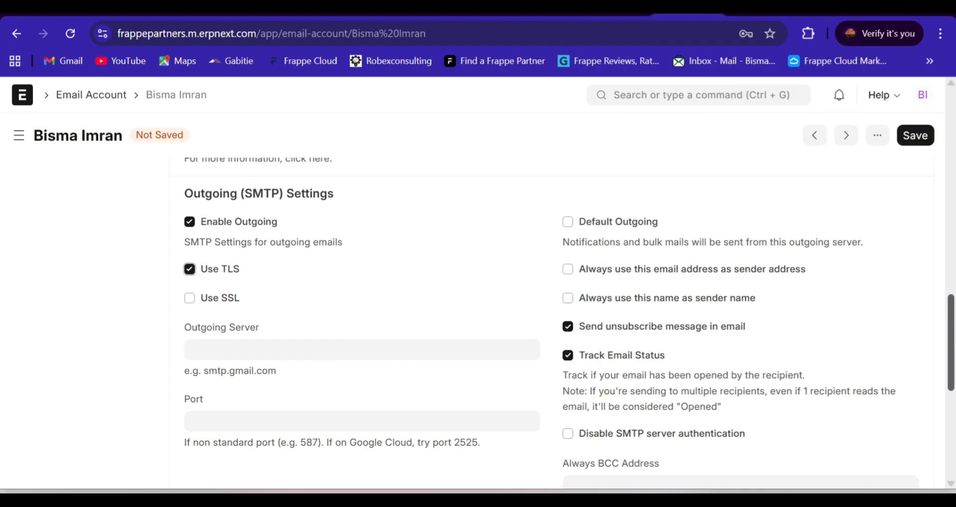
Step: Expand the Signature section, enable Add Signature to show its editor, and disable the option again
{"action": "scroll", "coordinate": [952, 369], "scroll_direction": "down", "scroll_amount": 4}
{"action": "scroll", "coordinate": [562, 294], "scroll_direction": "up", "scroll_amount": 2}
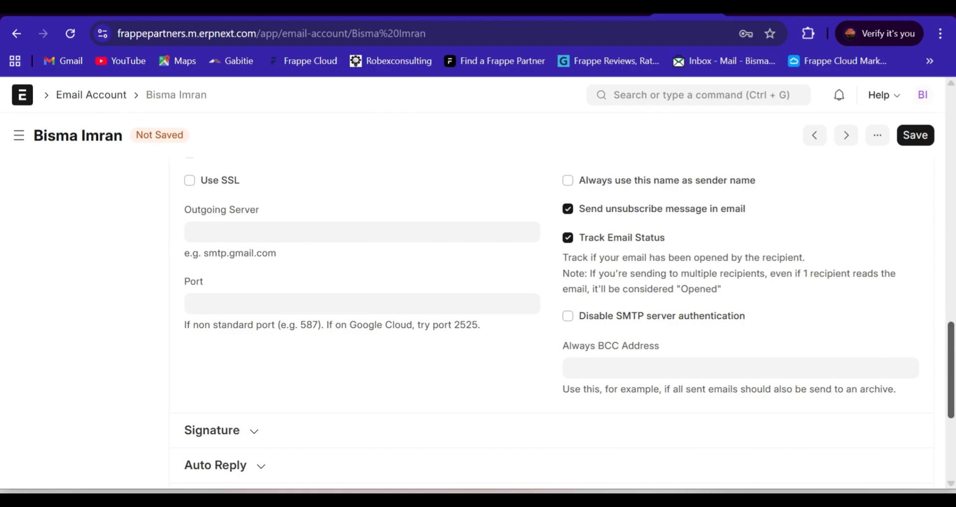
{"action": "scroll", "coordinate": [951, 368], "scroll_direction": "up", "scroll_amount": 2}
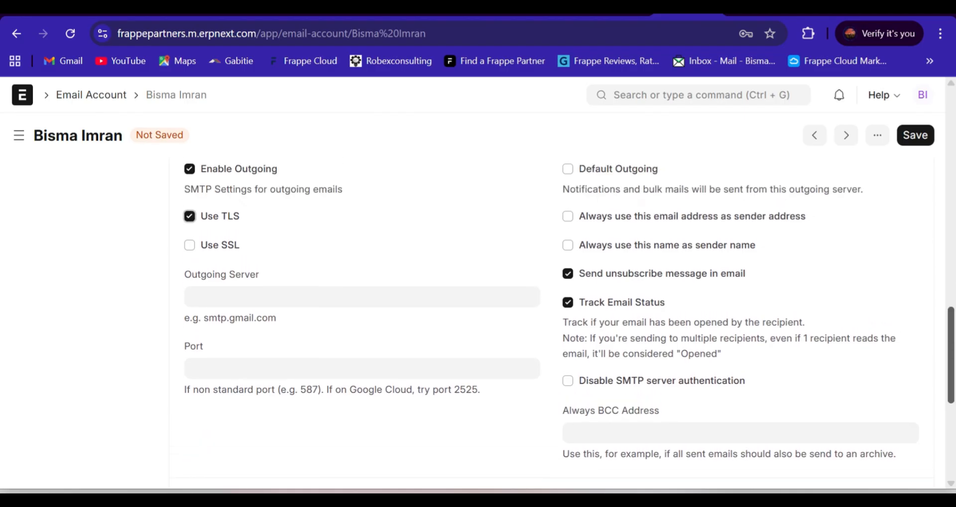
{"action": "scroll", "coordinate": [952, 327], "scroll_direction": "up", "scroll_amount": 3}
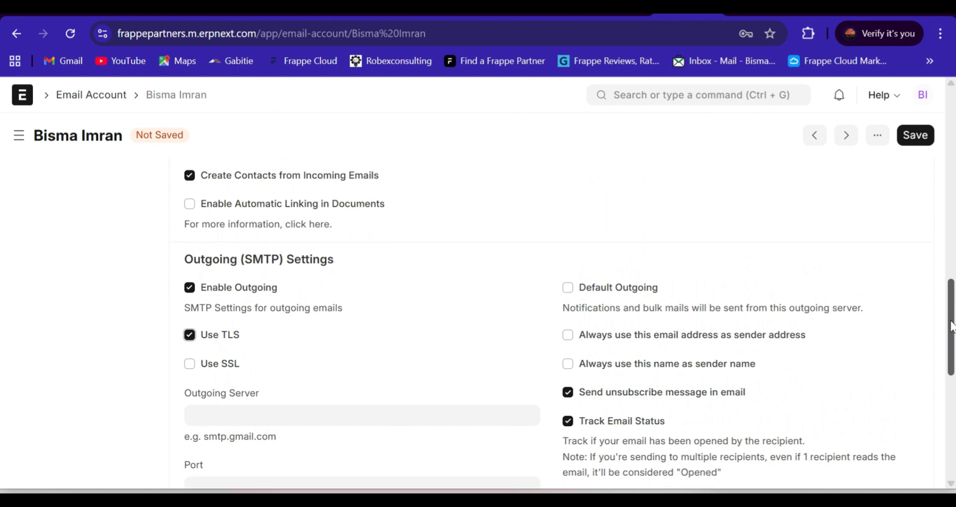
{"action": "left_click_drag", "start_coordinate": [952, 326], "coordinate": [953, 383]}
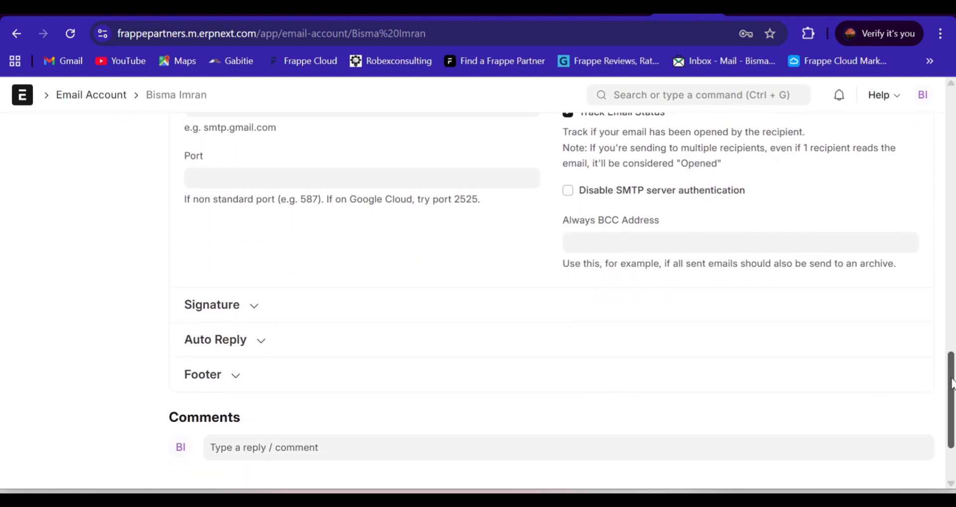
{"action": "left_click_drag", "start_coordinate": [953, 382], "coordinate": [953, 386]}
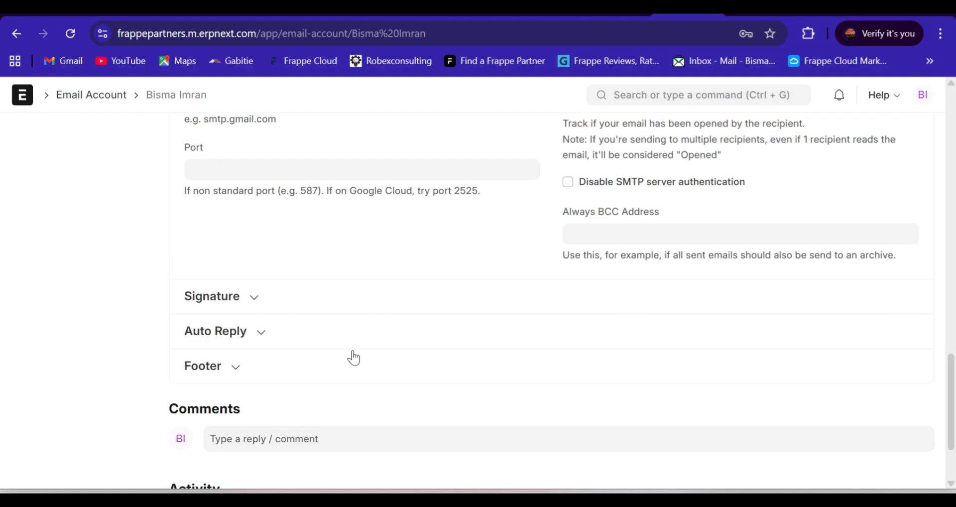
{"action": "left_click", "coordinate": [256, 300]}
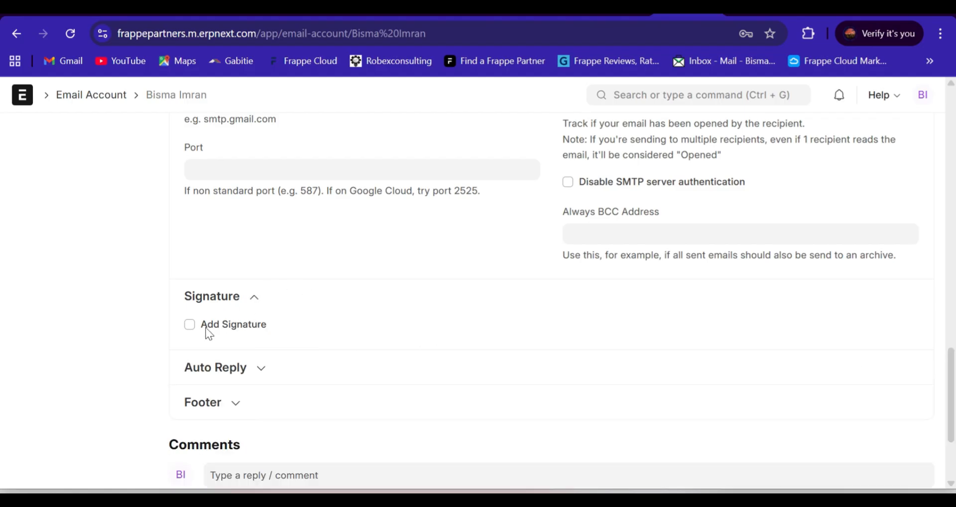
{"action": "left_click", "coordinate": [190, 325]}
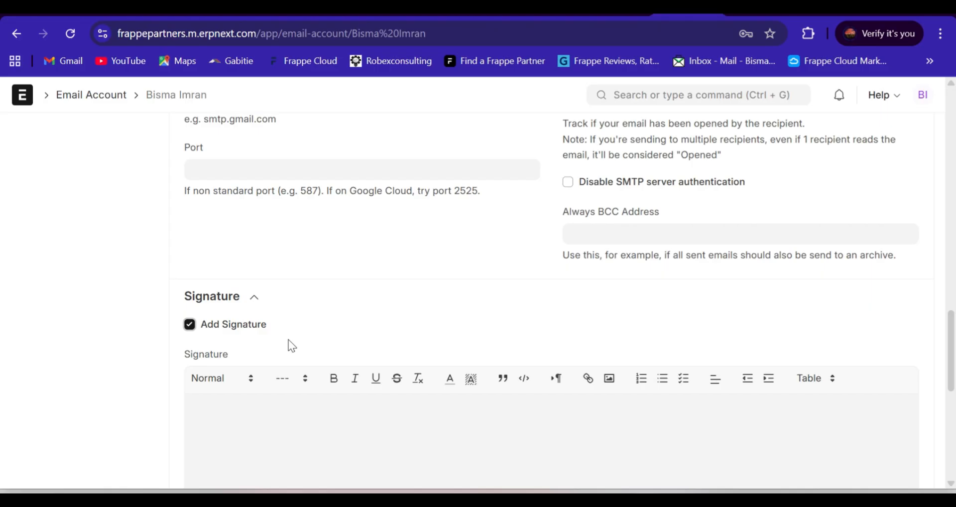
{"action": "left_click", "coordinate": [188, 326]}
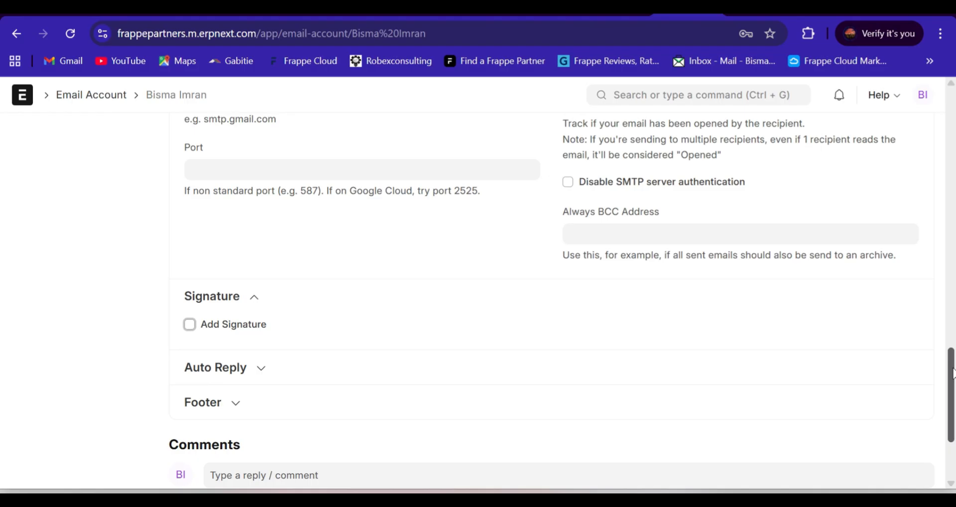
{"action": "scroll", "coordinate": [953, 373], "scroll_direction": "down", "scroll_amount": 1}
{"action": "scroll", "coordinate": [952, 373], "scroll_direction": "up", "scroll_amount": 1}
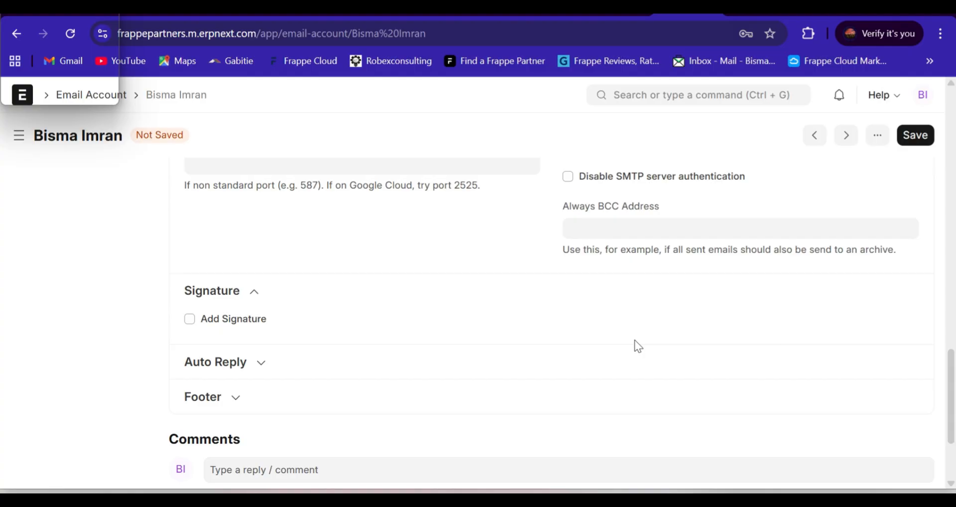
{"action": "left_click", "coordinate": [643, 458]}
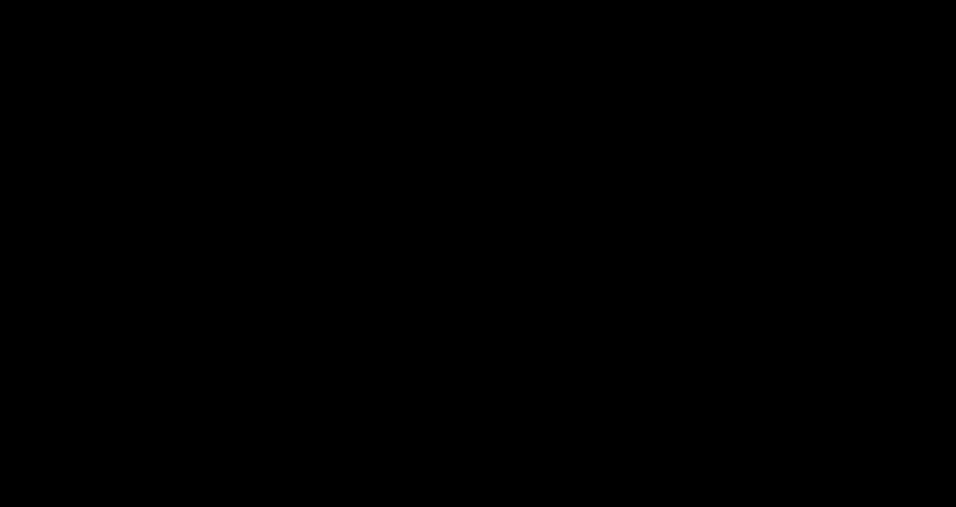